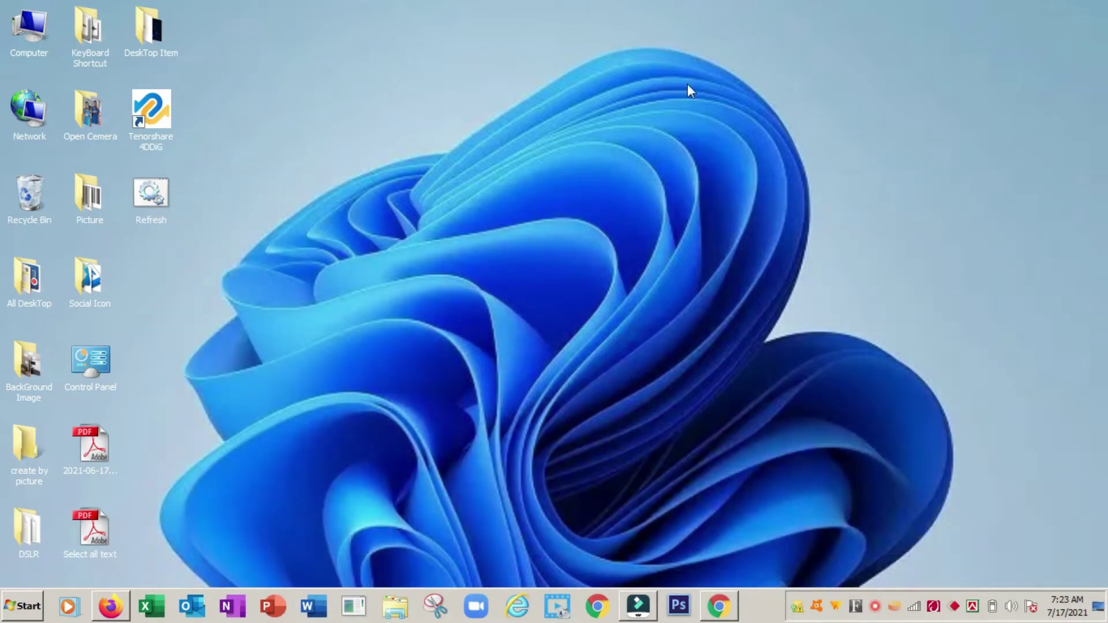
# Open the Computer window to view the available hard disk drives, and close it again
pyautogui.doubleClick(36, 30)
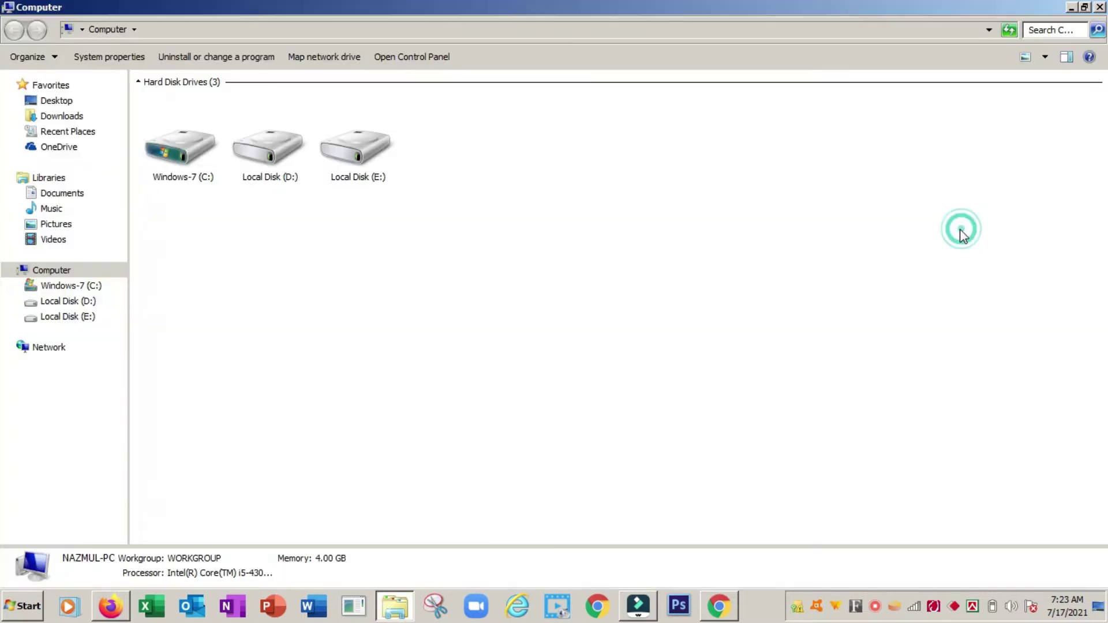
pyautogui.click(958, 230)
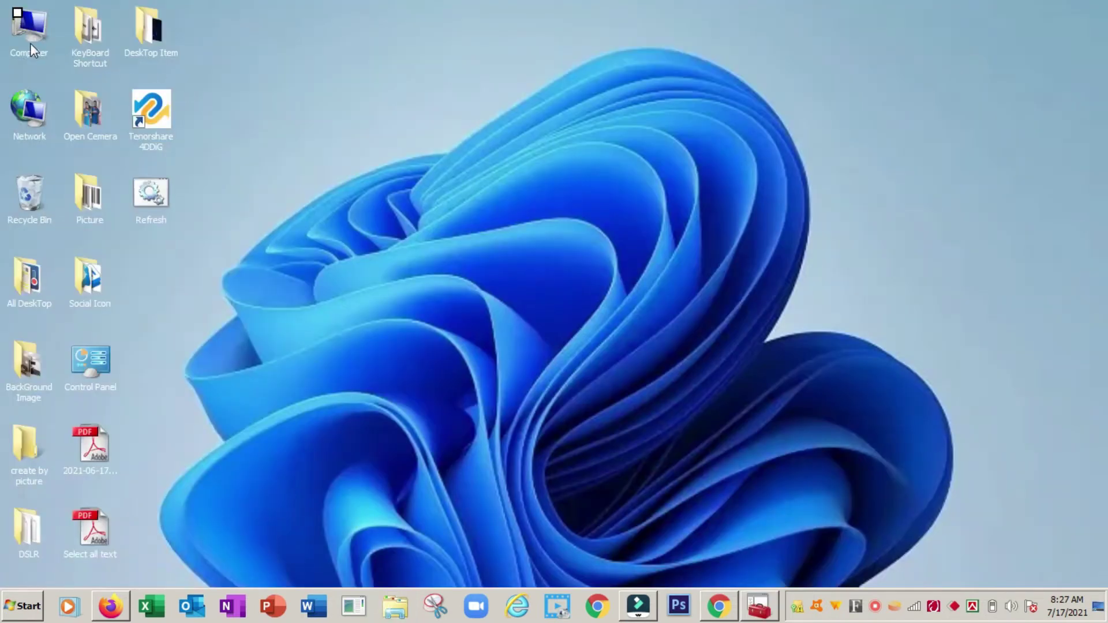
pyautogui.doubleClick(30, 42)
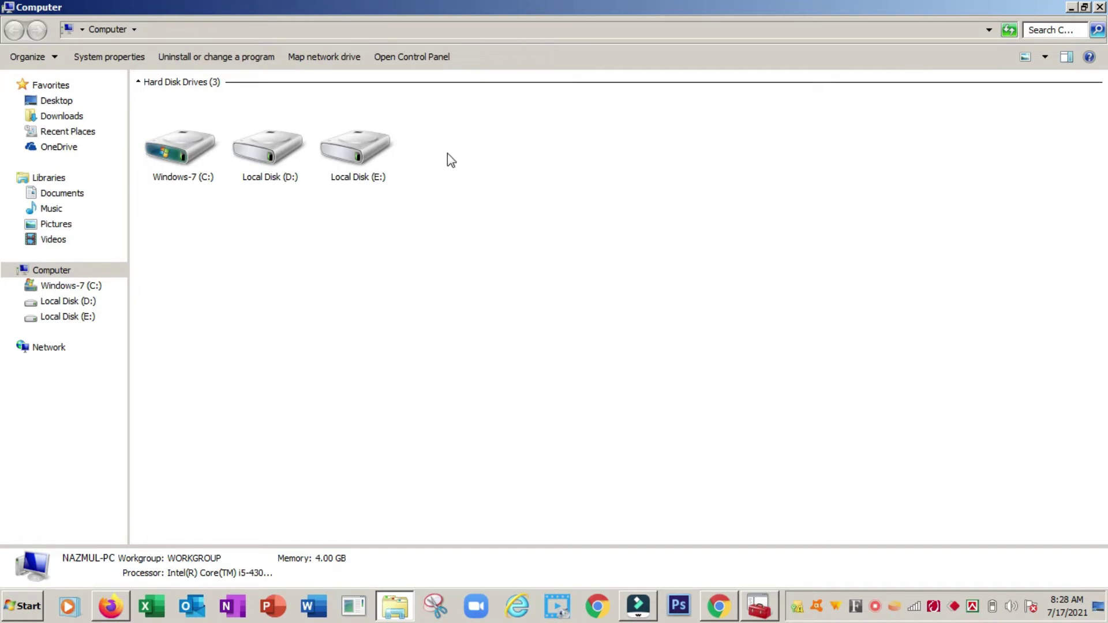
pyautogui.click(1100, 8)
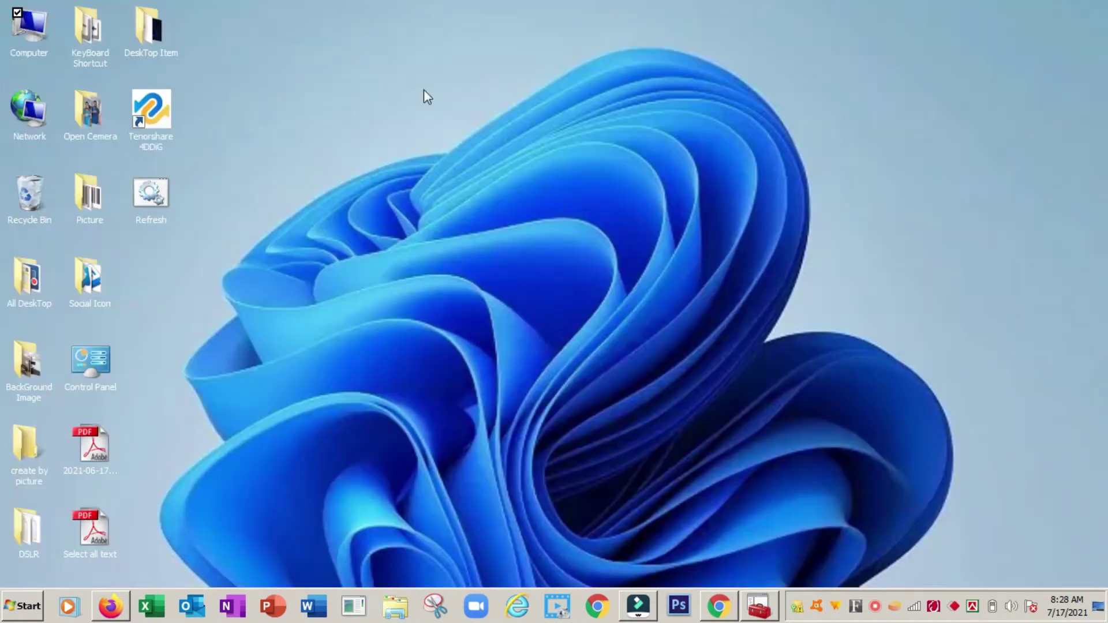
# Open Computer Management for this computer and show Disk Management
pyautogui.rightClick(29, 32)
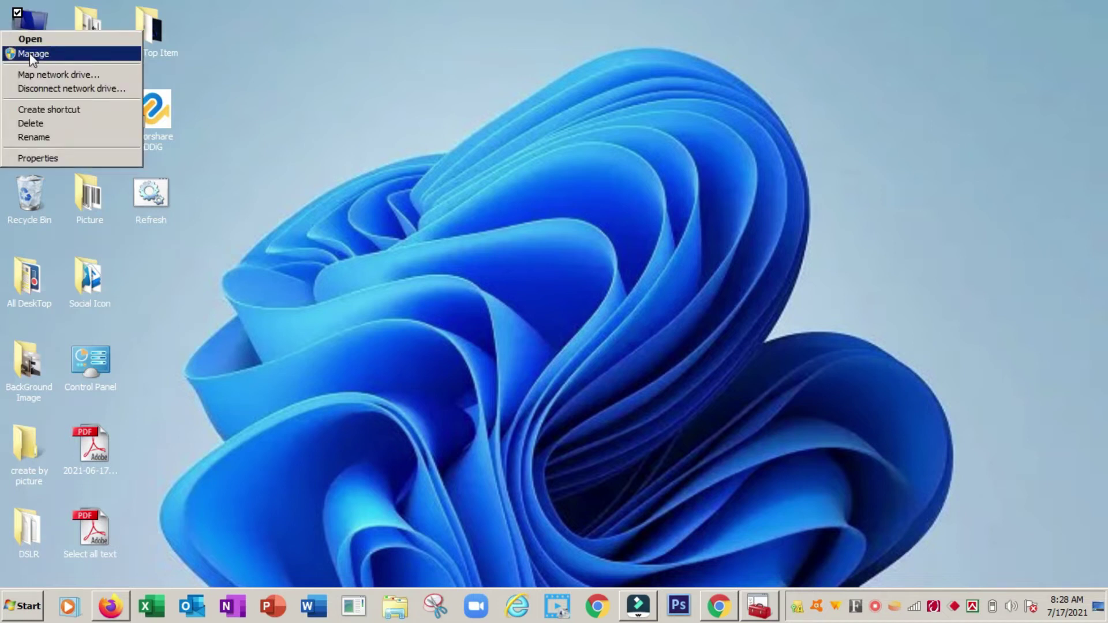
pyautogui.click(30, 53)
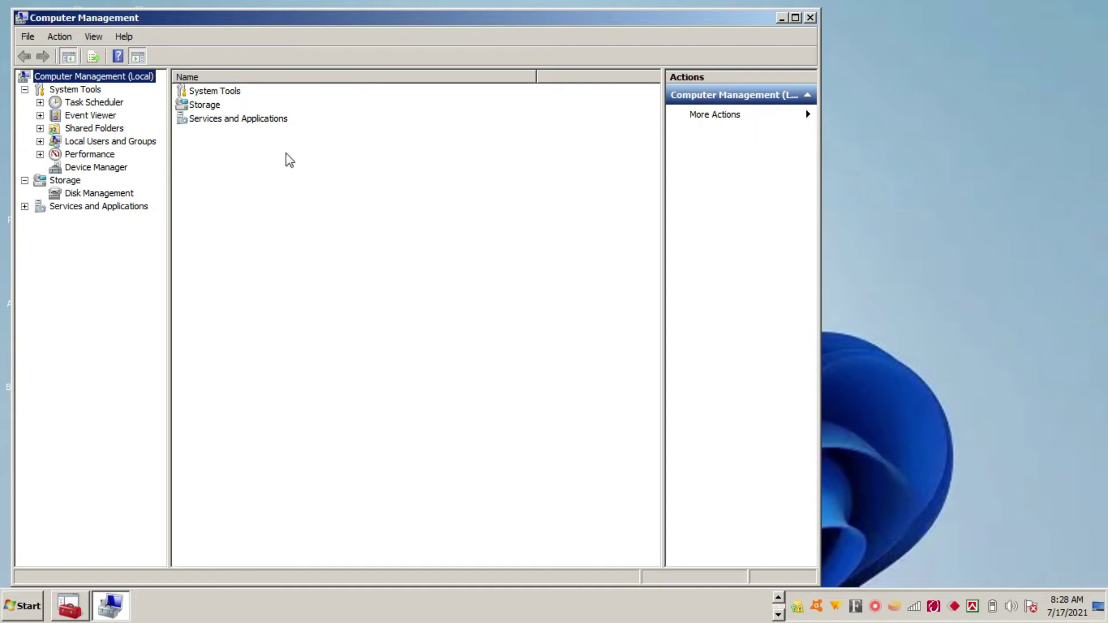
pyautogui.click(77, 196)
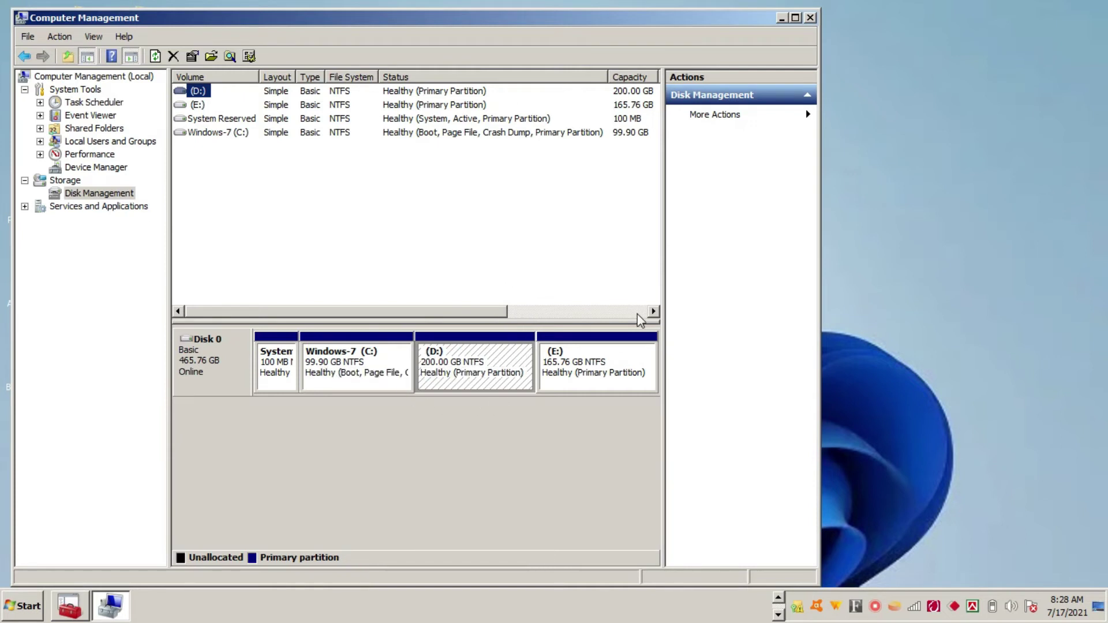
# Remove the drive letter D: from the 200 GB partition, confirm the removal, and close Computer Management
pyautogui.click(455, 365)
pyautogui.rightClick(454, 360)
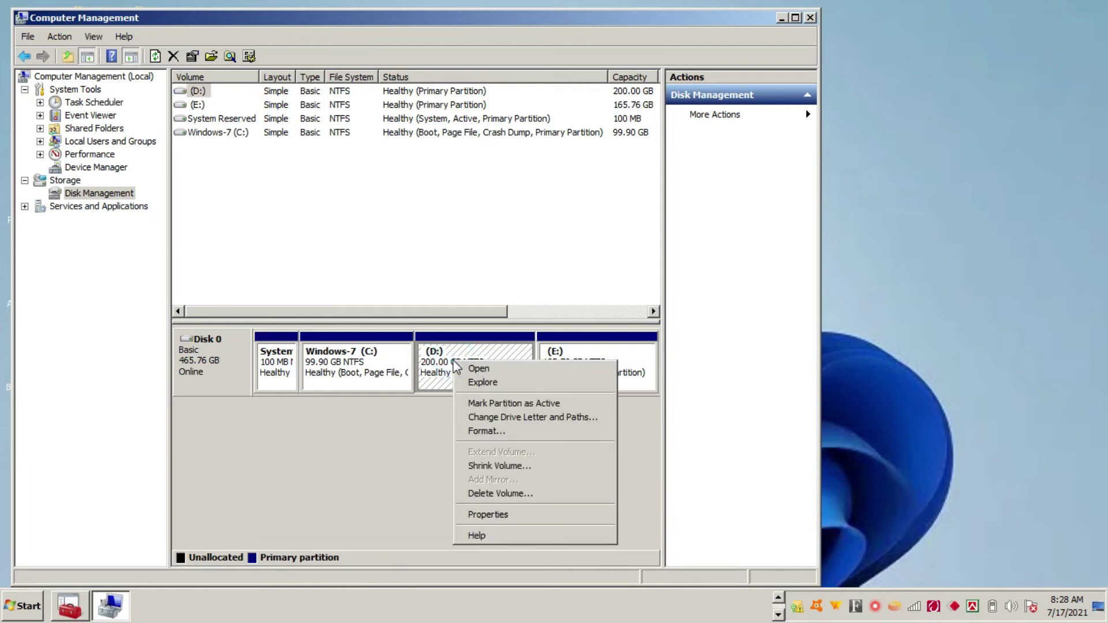
pyautogui.click(486, 418)
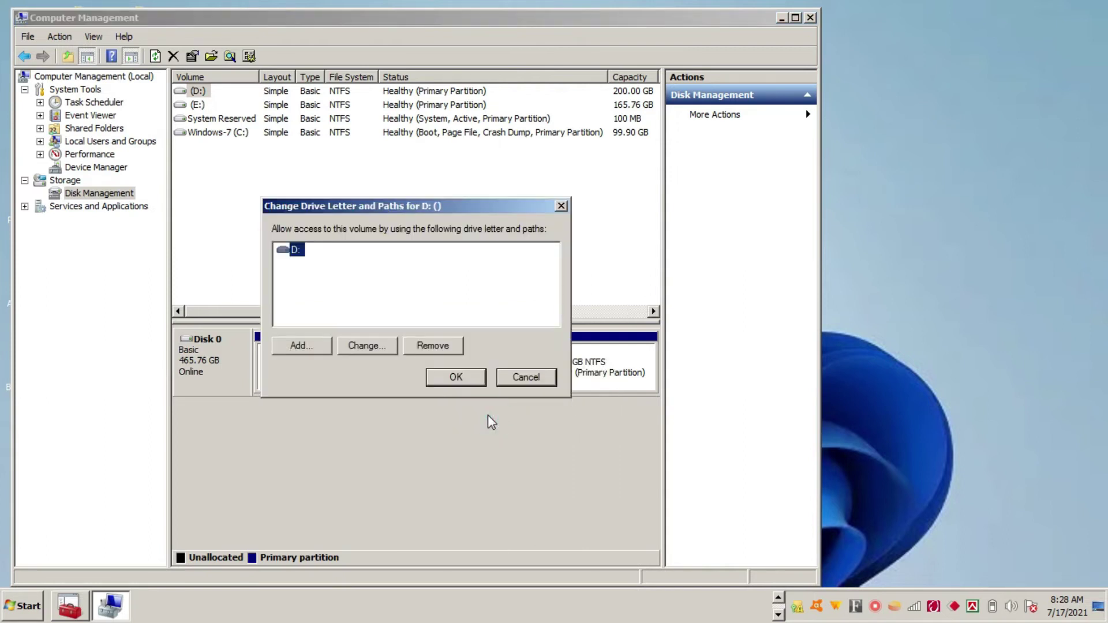
pyautogui.click(427, 348)
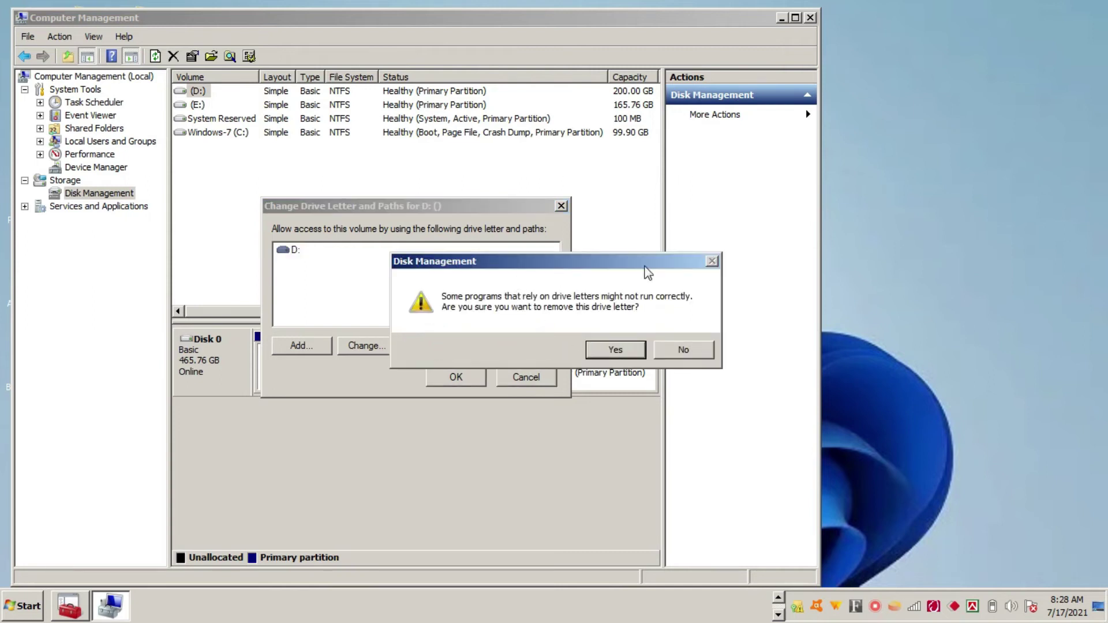
pyautogui.click(616, 350)
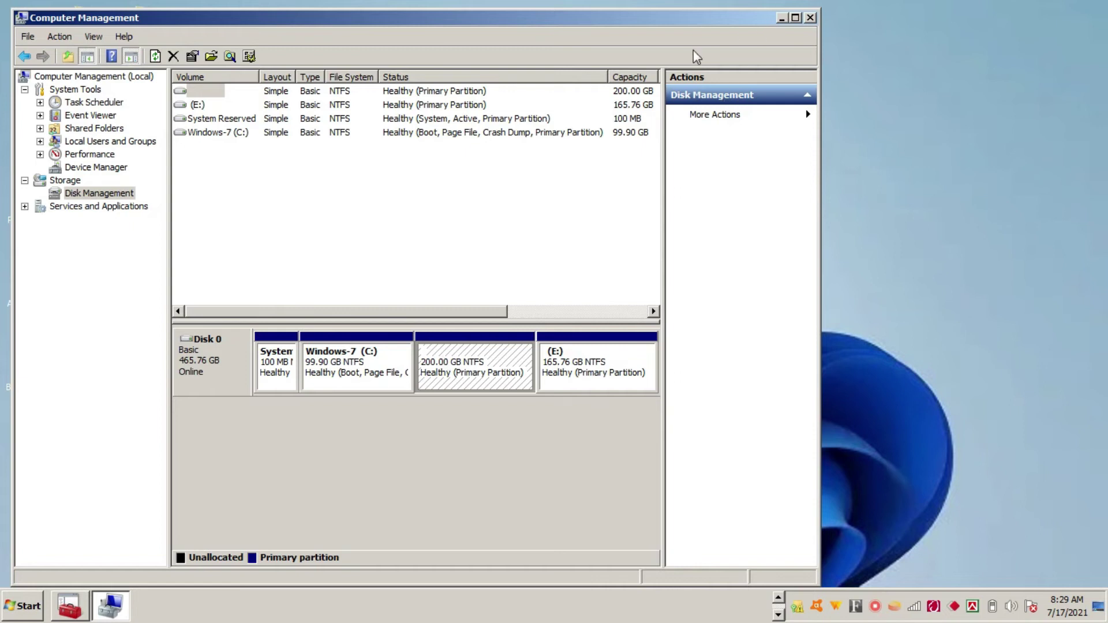
pyautogui.click(810, 18)
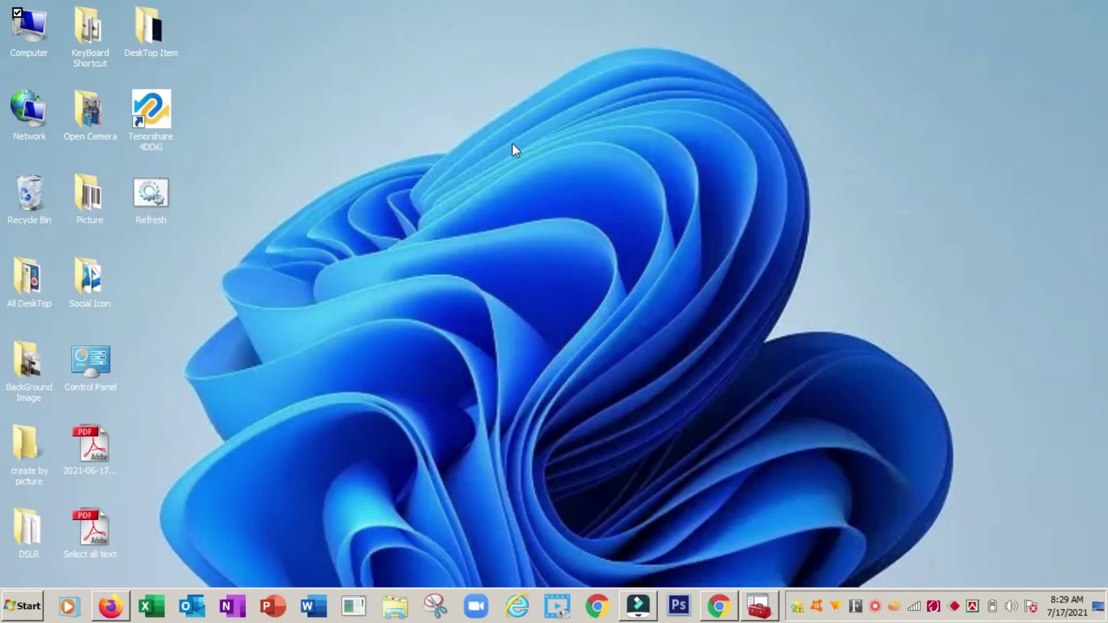
# Refresh the desktop and check which hard disk drives the Computer window lists, closing it when done
pyautogui.rightClick(472, 72)
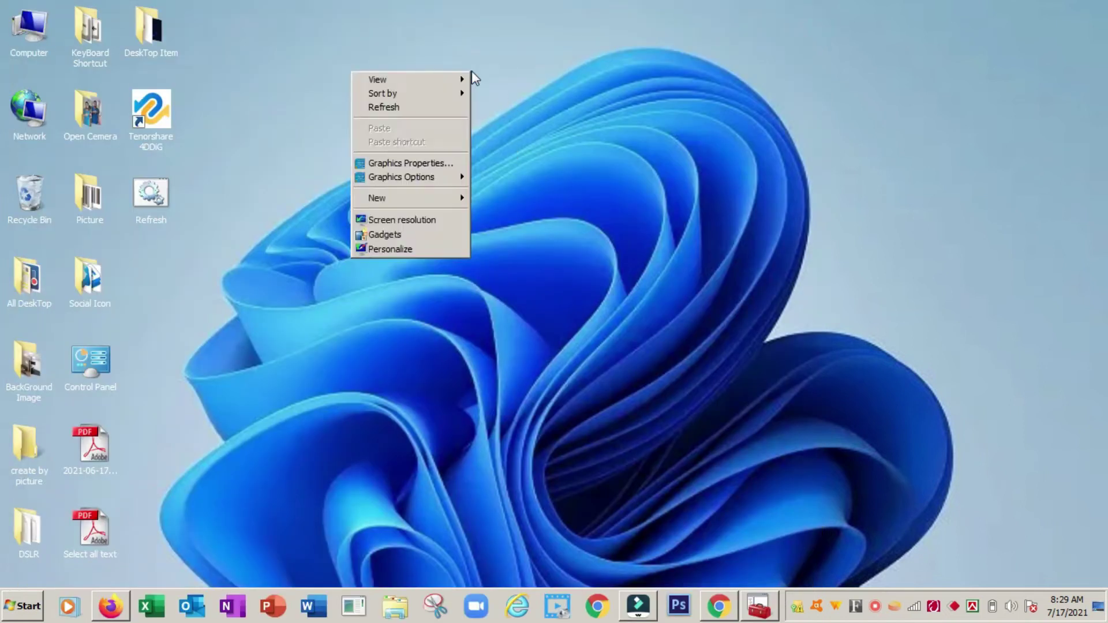
pyautogui.click(419, 111)
pyautogui.rightClick(354, 81)
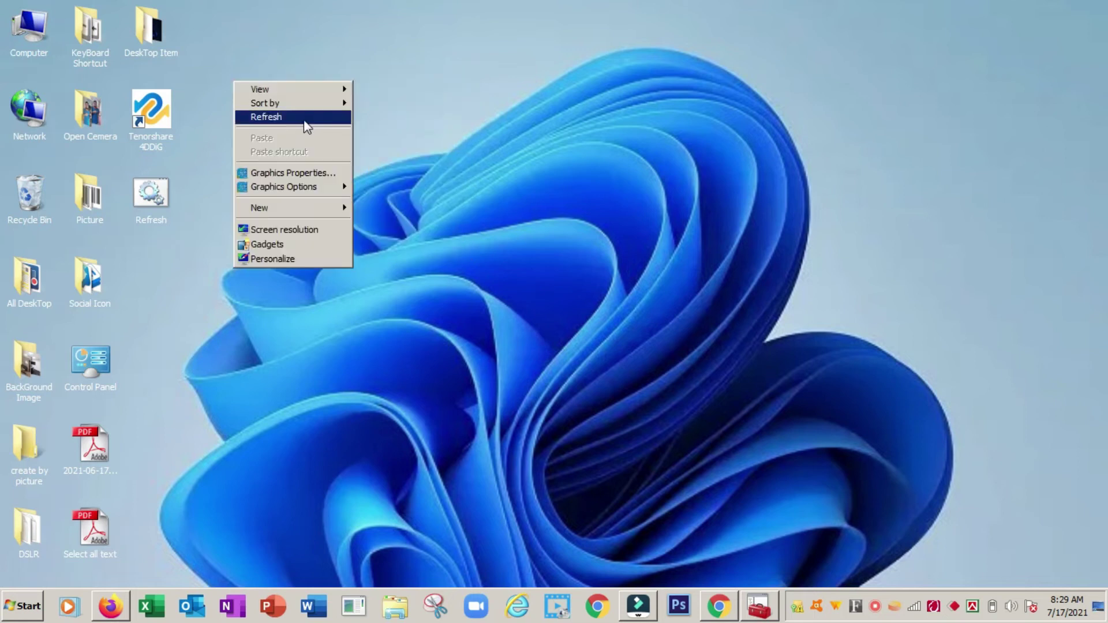
pyautogui.click(304, 117)
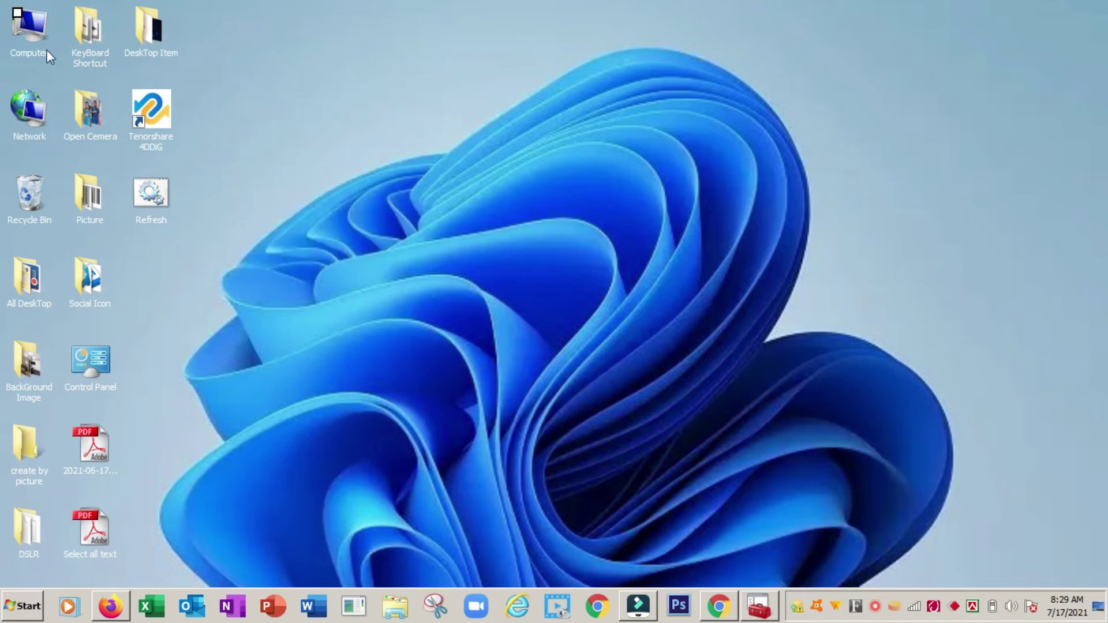
pyautogui.doubleClick(32, 23)
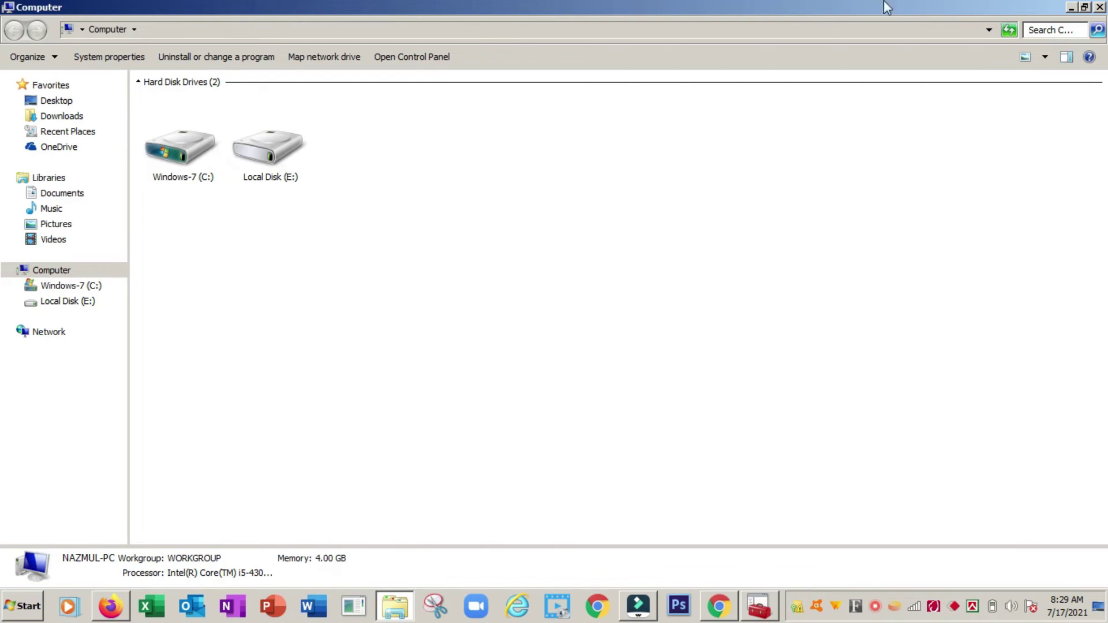
pyautogui.click(1101, 8)
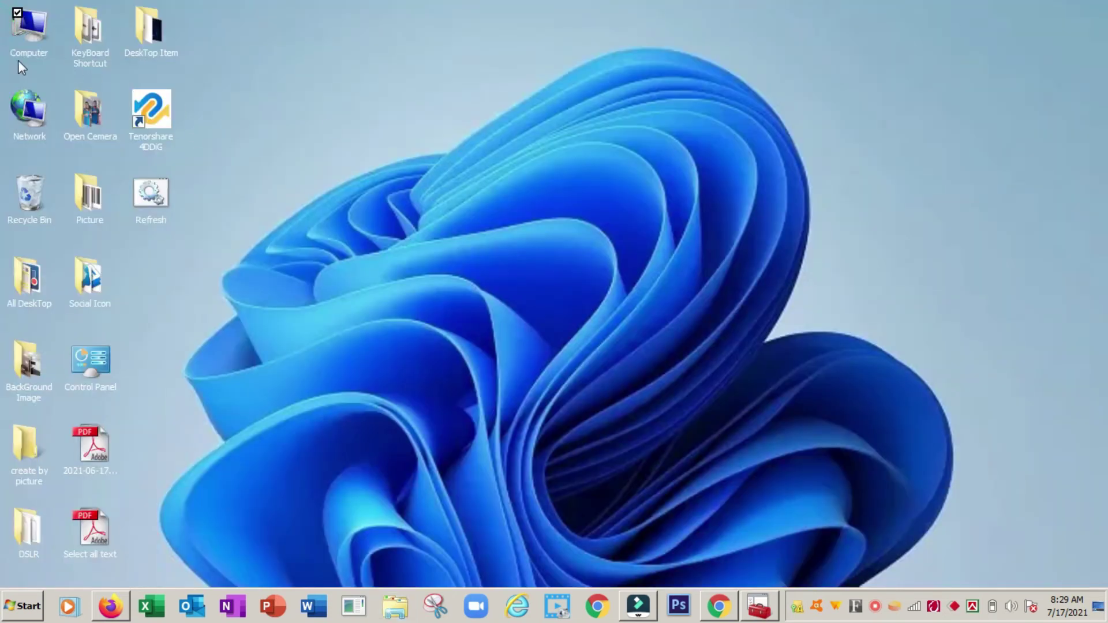
# Reopen Computer Management and go to Disk Management to reach the partition without a drive letter
pyautogui.rightClick(27, 30)
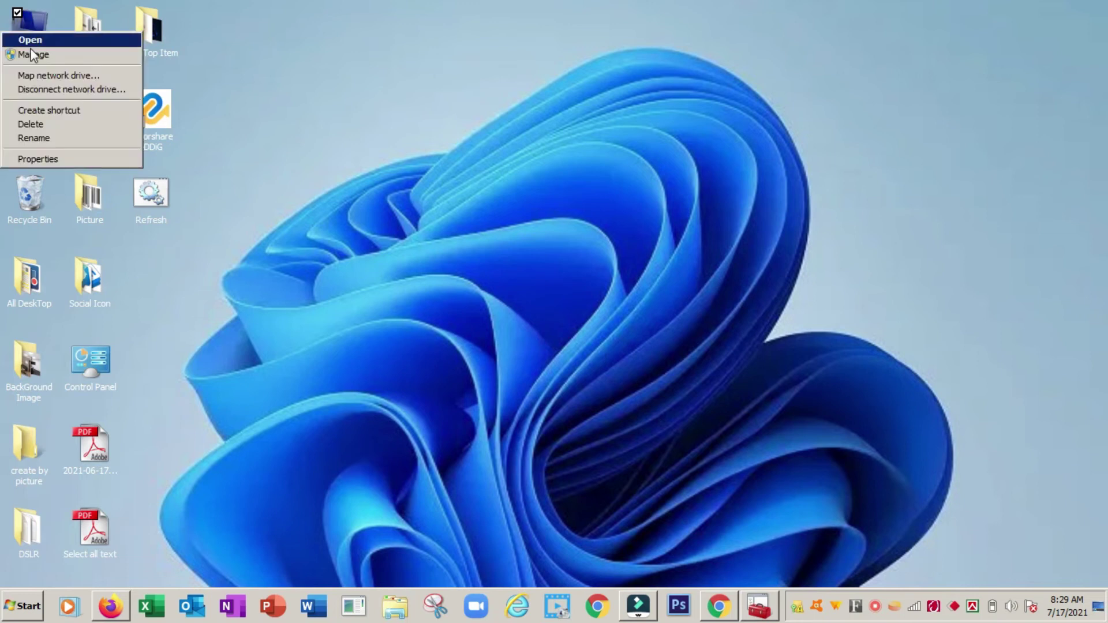
pyautogui.click(43, 56)
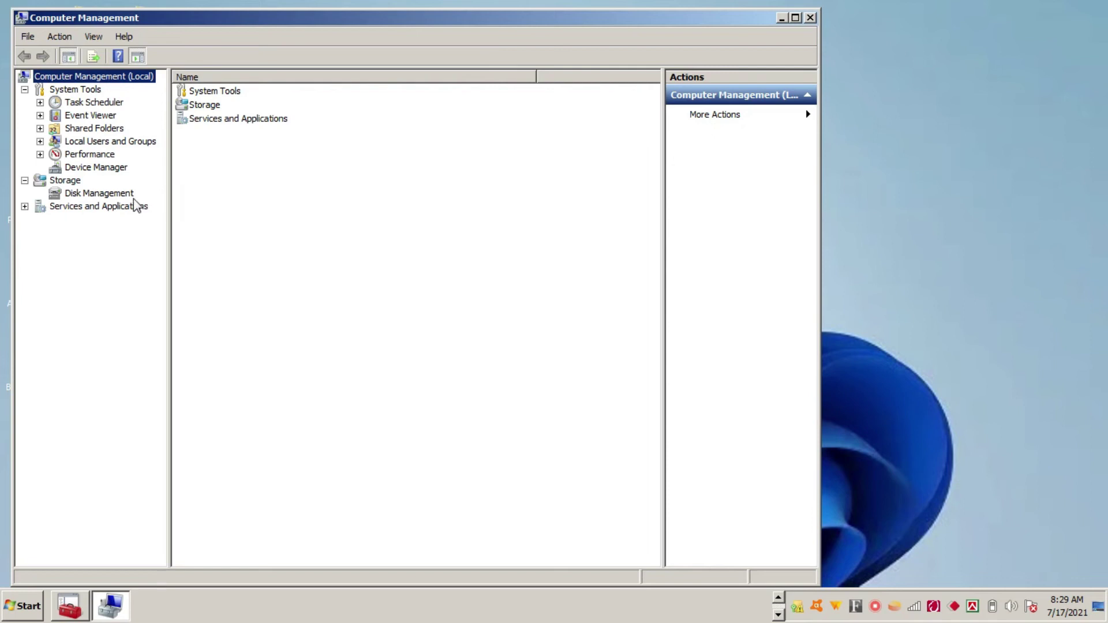
pyautogui.click(111, 195)
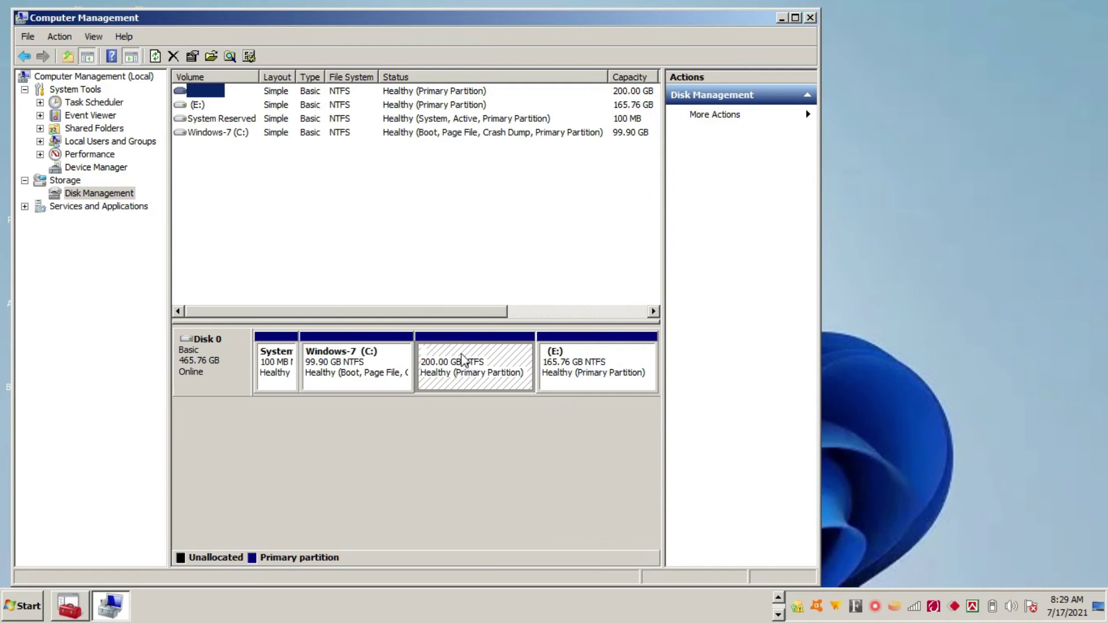
# Assign drive letter D to the 200 GB partition without a letter, and close Computer Management and the AutoPlay window
pyautogui.rightClick(462, 357)
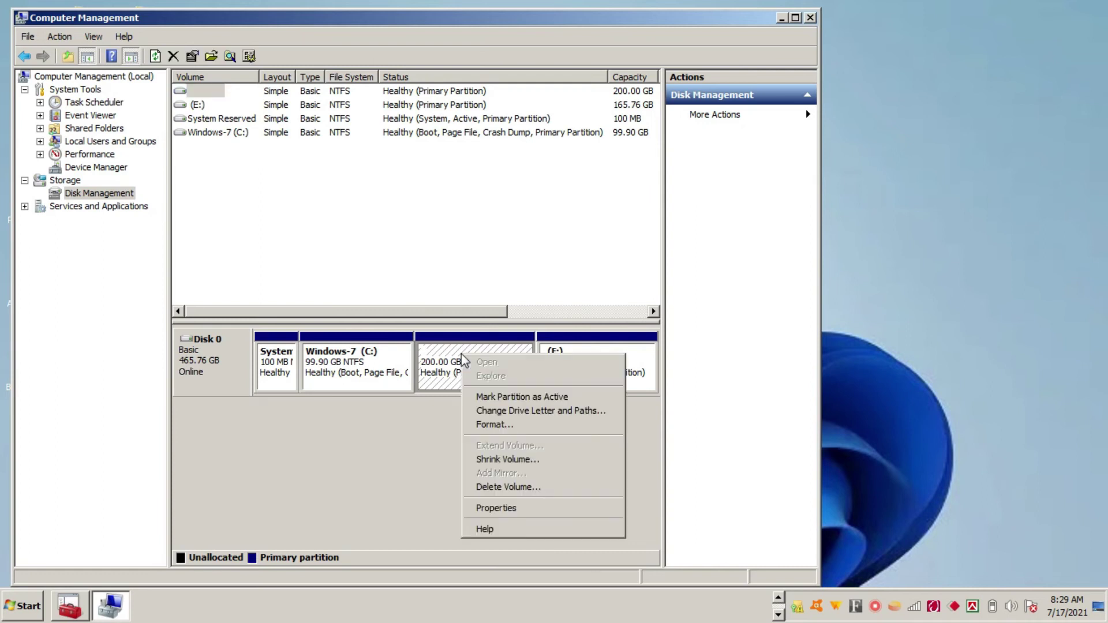
pyautogui.click(513, 412)
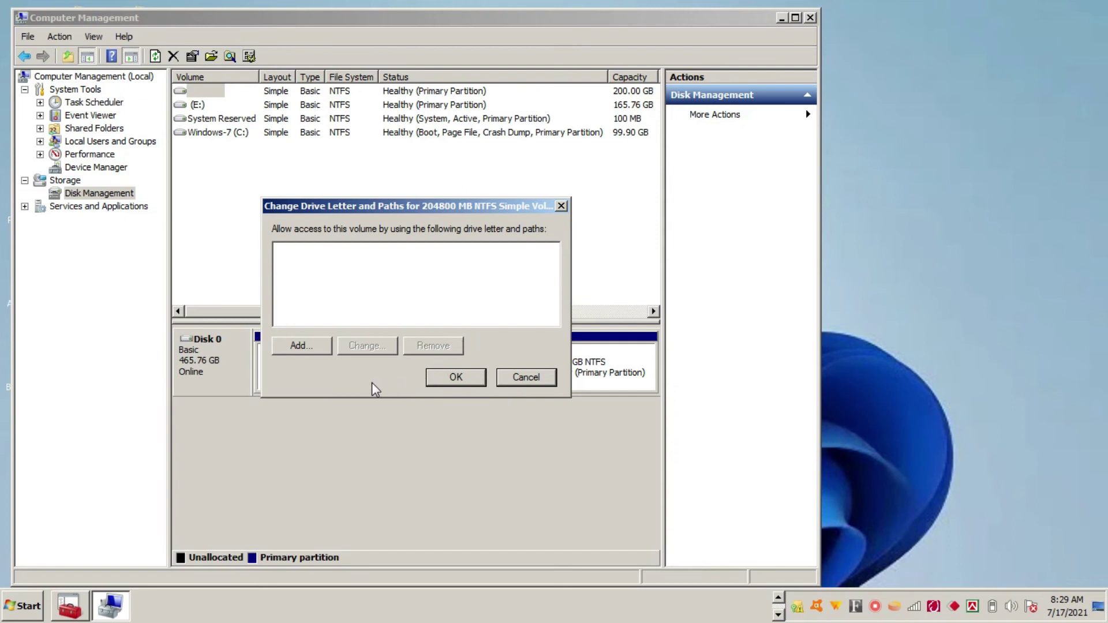
pyautogui.click(310, 347)
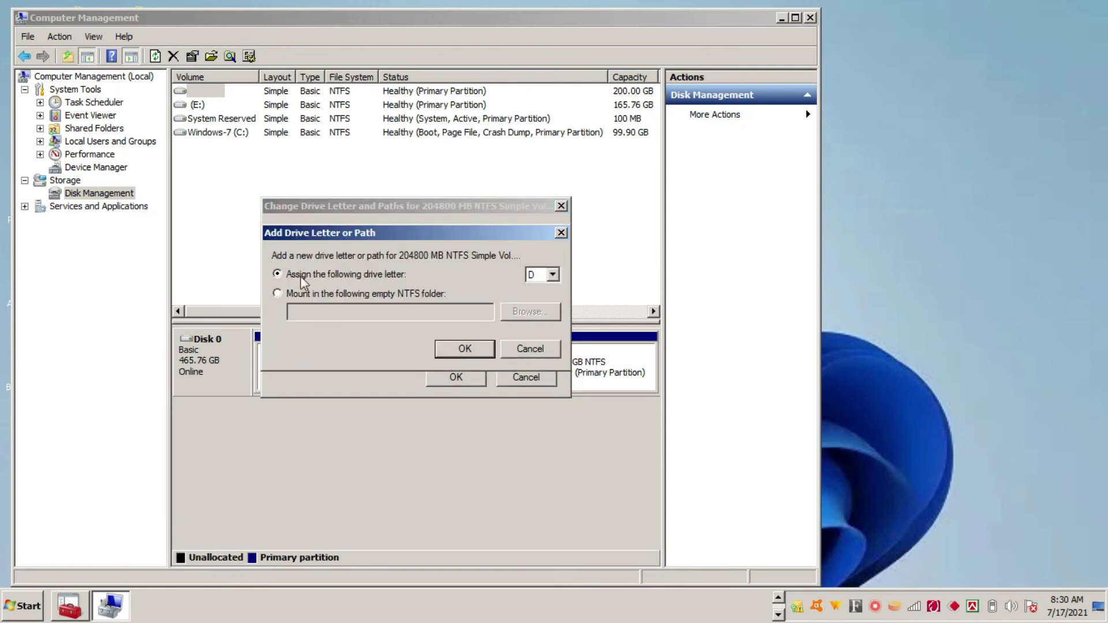
pyautogui.click(553, 275)
pyautogui.click(553, 275)
pyautogui.click(464, 349)
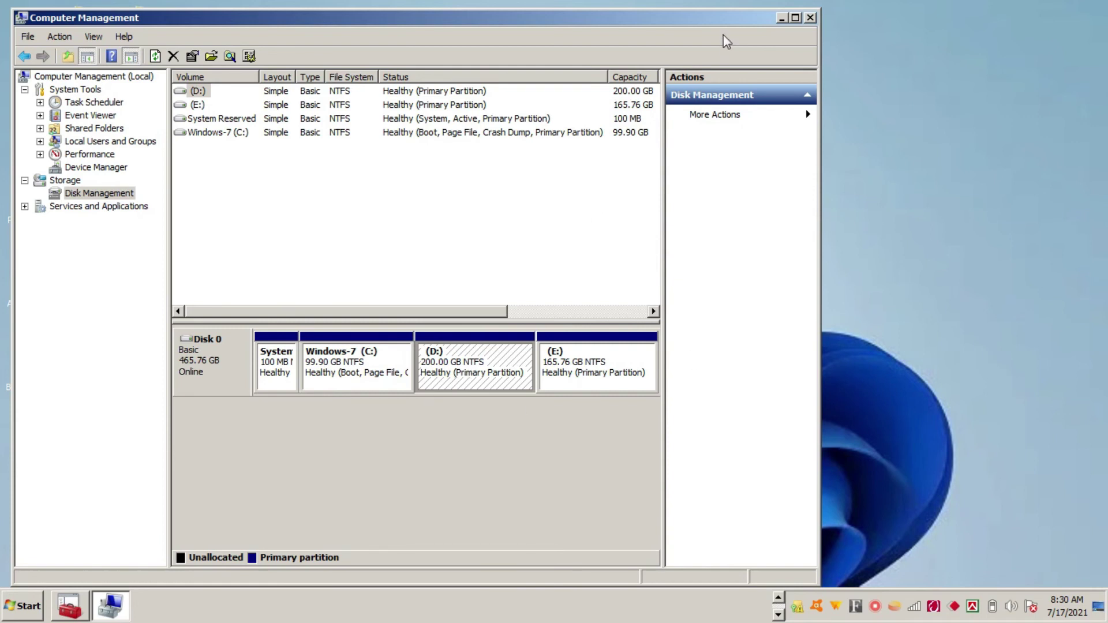
pyautogui.click(810, 18)
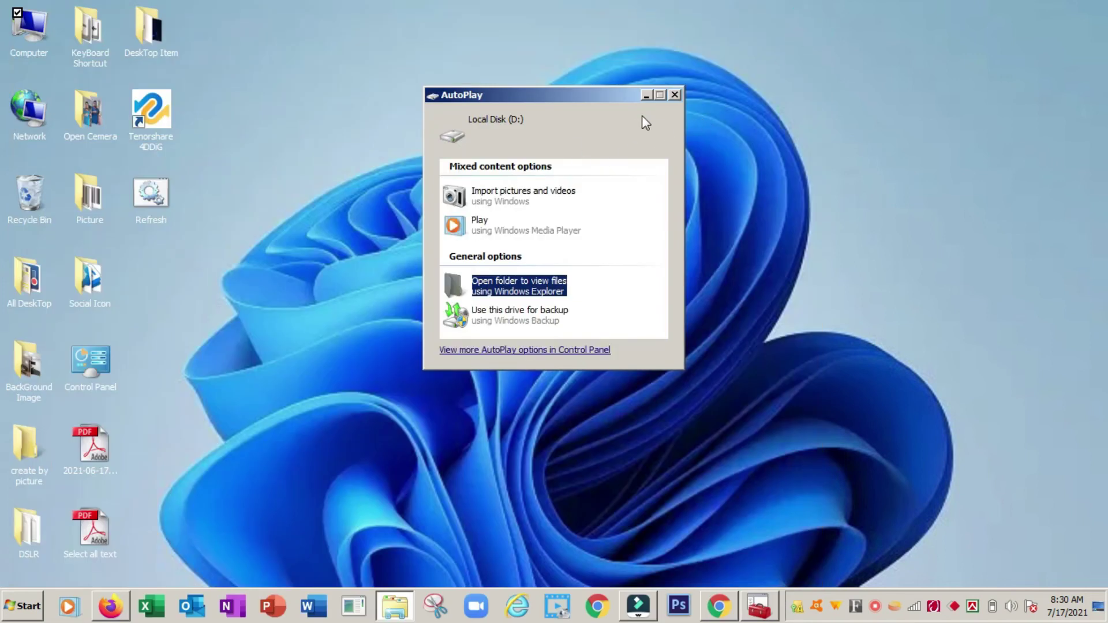
pyautogui.click(676, 96)
# Refresh the desktop and check the Computer window for the restored D: drive, closing the window and refreshing the desktop again
pyautogui.rightClick(464, 106)
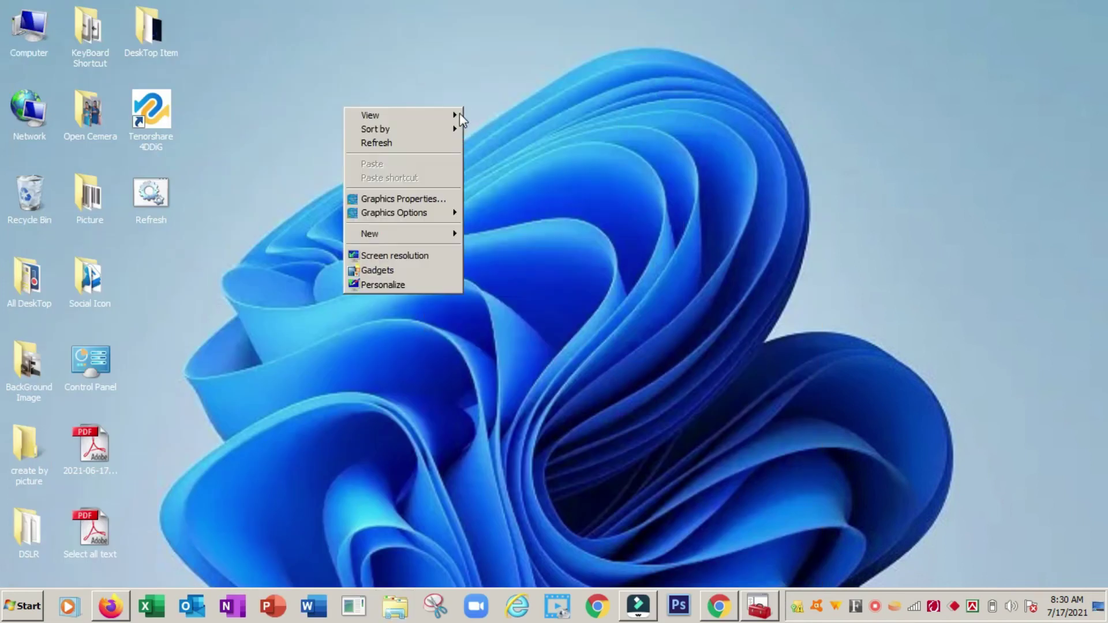
pyautogui.click(410, 148)
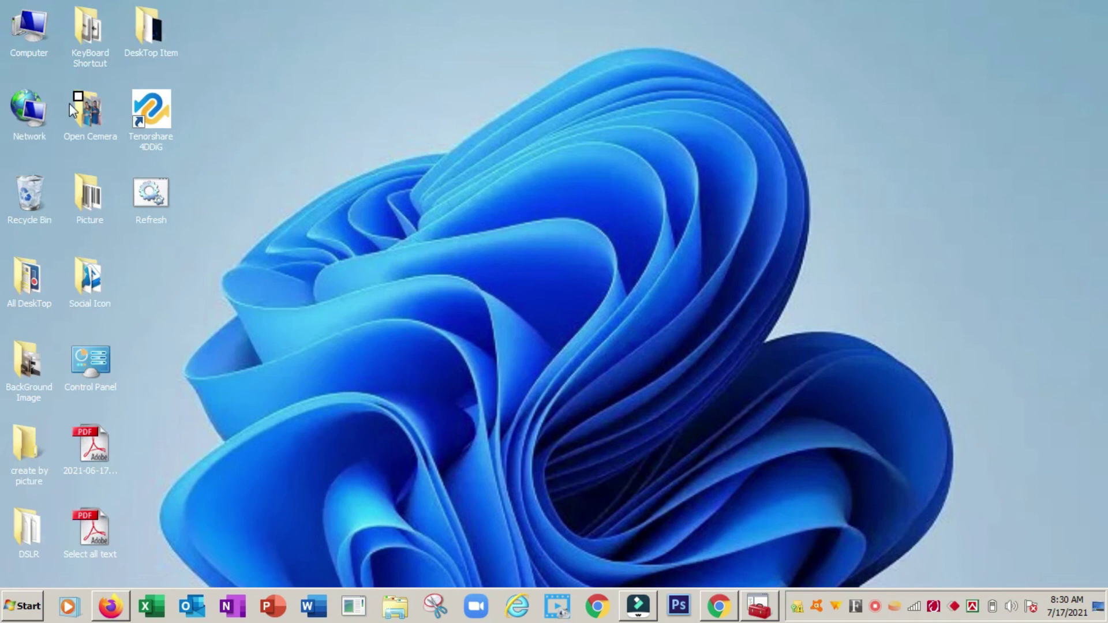
pyautogui.doubleClick(25, 36)
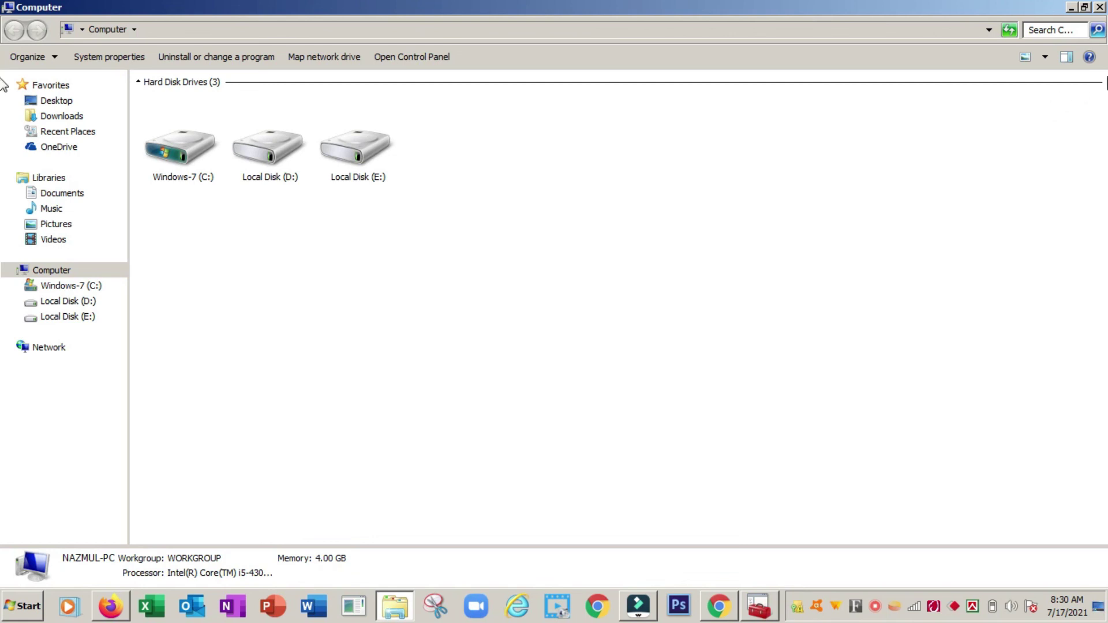
pyautogui.click(1100, 8)
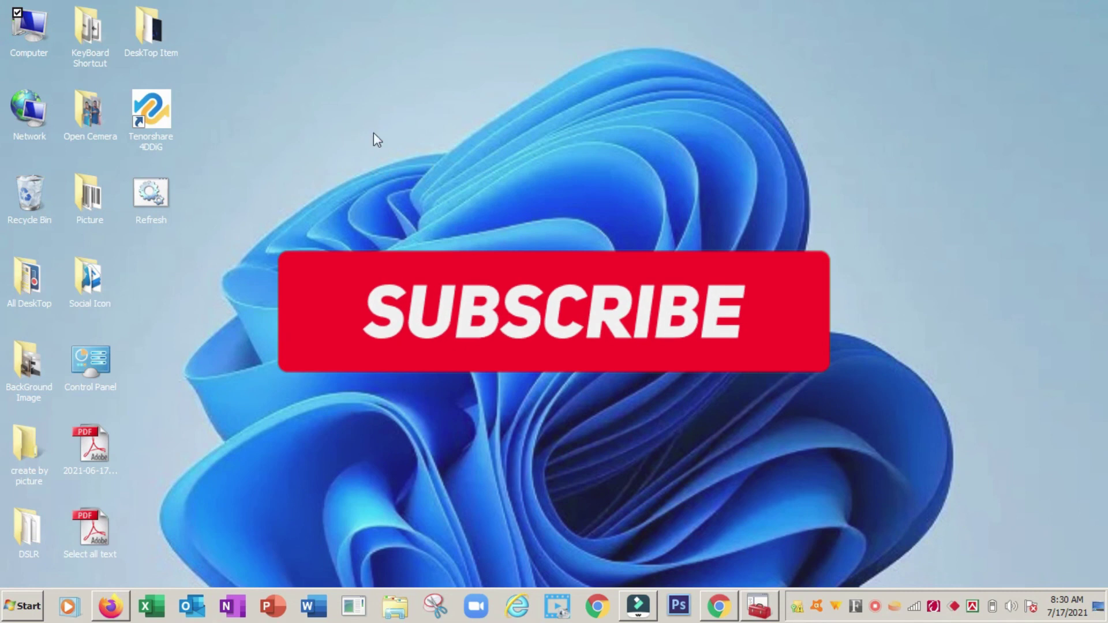
pyautogui.rightClick(278, 81)
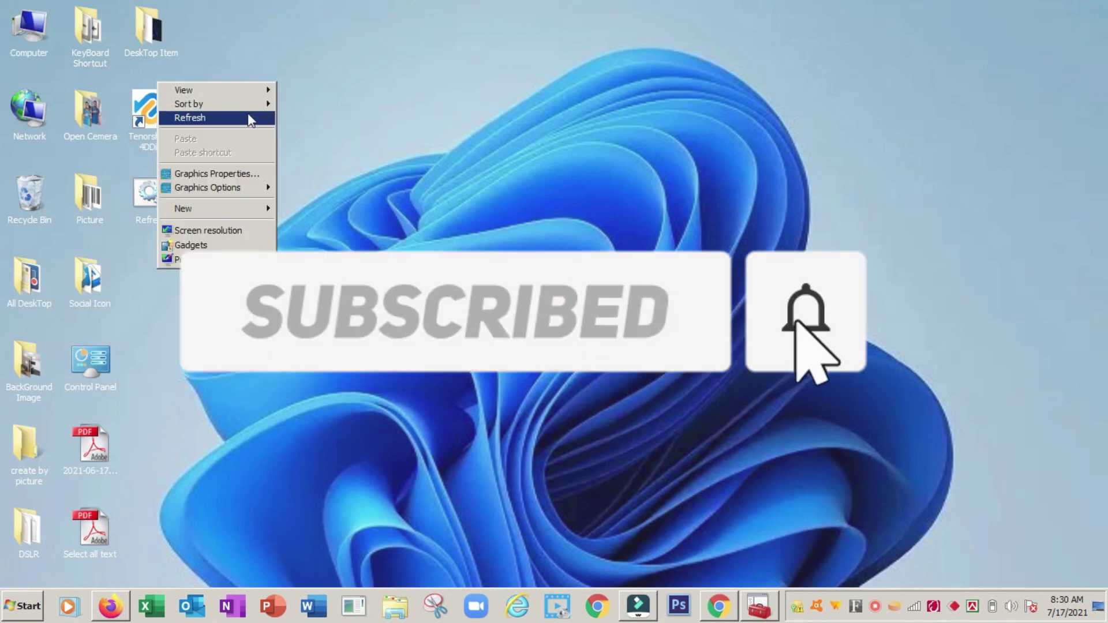
pyautogui.click(249, 118)
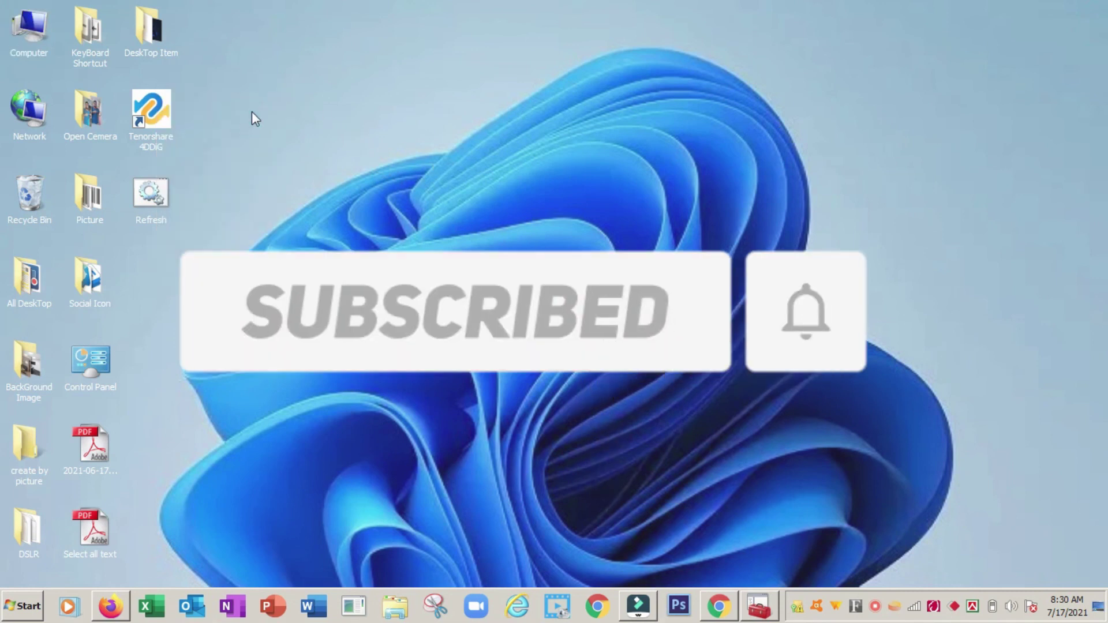